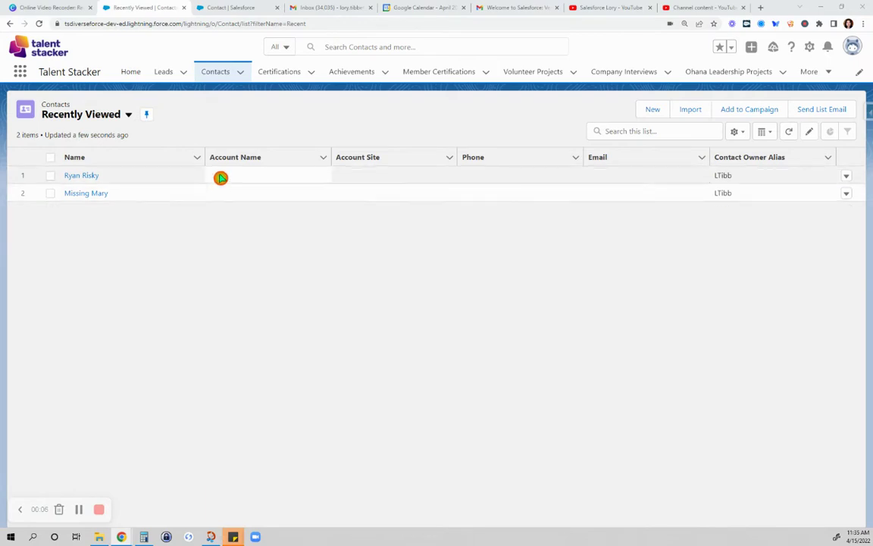
Start a new contact using the TS Member record type.
{"action": "left_click", "coordinate": [214, 158]}
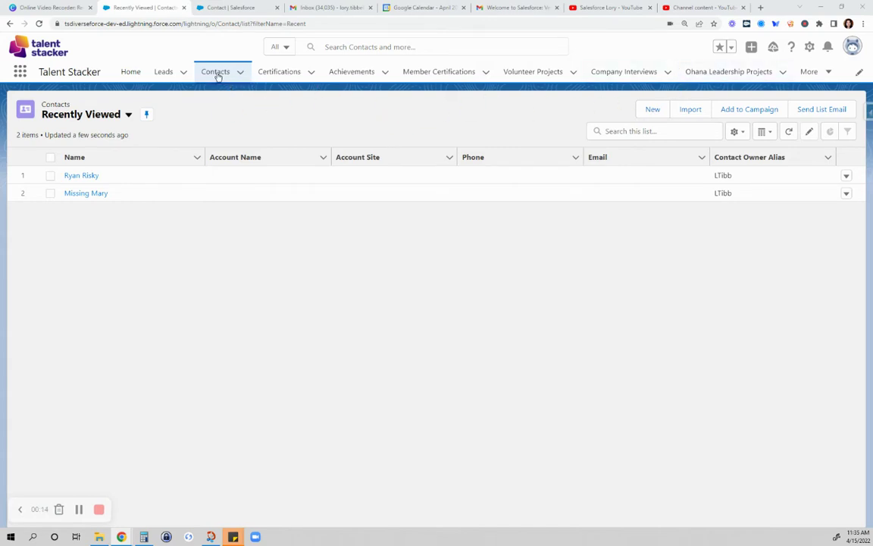
{"action": "left_click", "coordinate": [661, 111]}
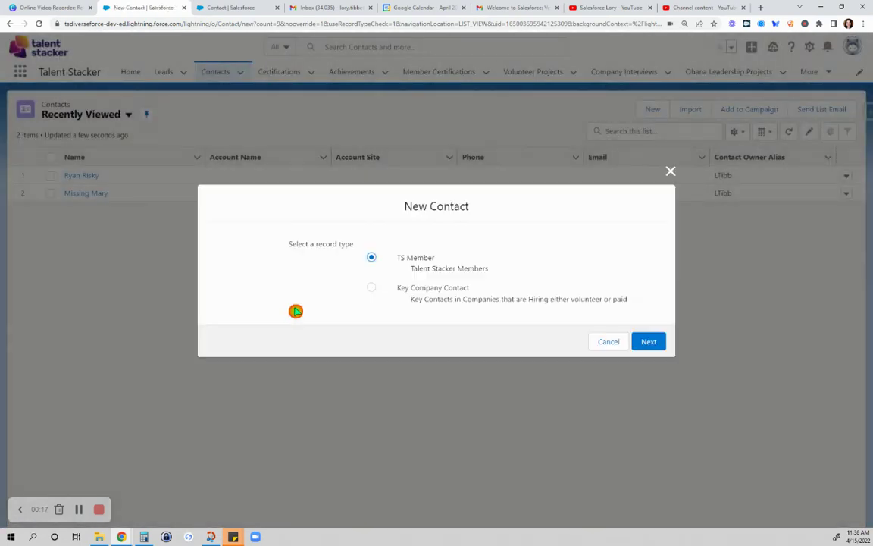
{"action": "left_click", "coordinate": [648, 341]}
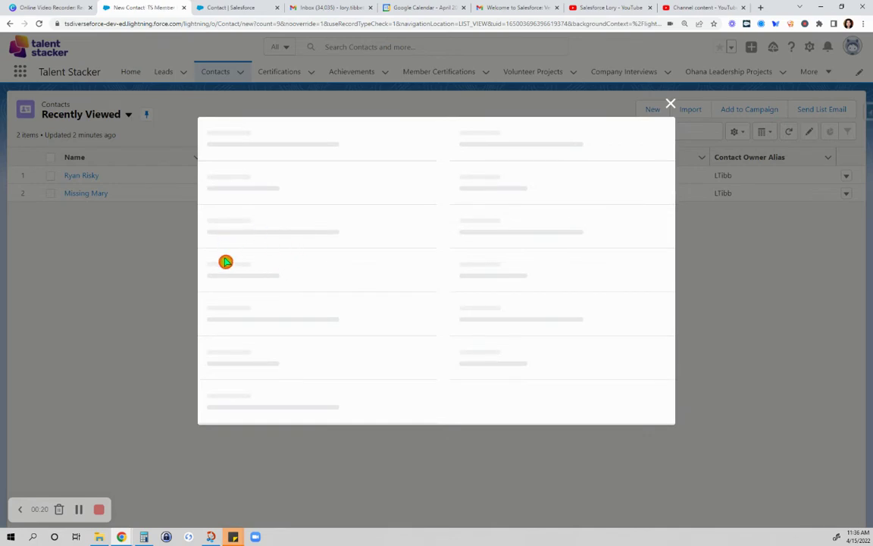
Enter the contact's first and last name.
{"action": "left_click", "coordinate": [267, 226]}
{"action": "type", "text": "Time"}
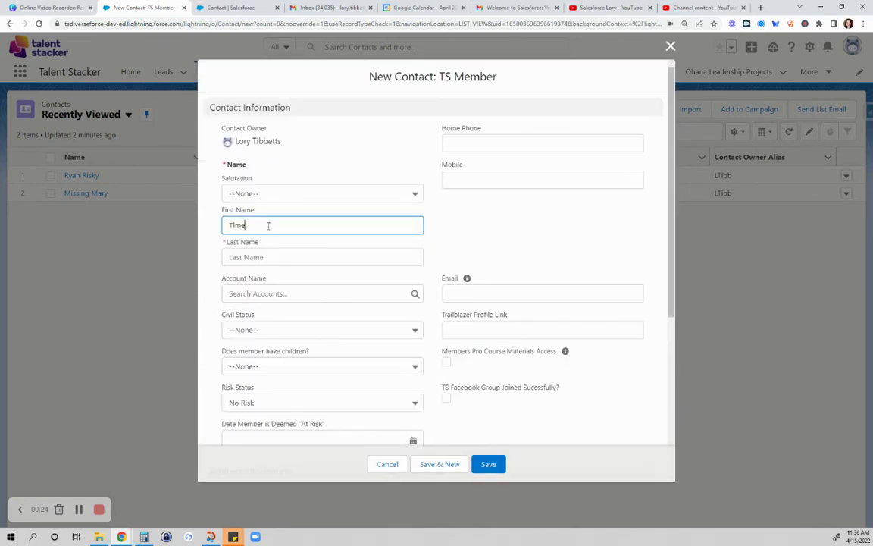
{"action": "key", "text": "Tab"}
{"action": "type", "text": "Trav"}
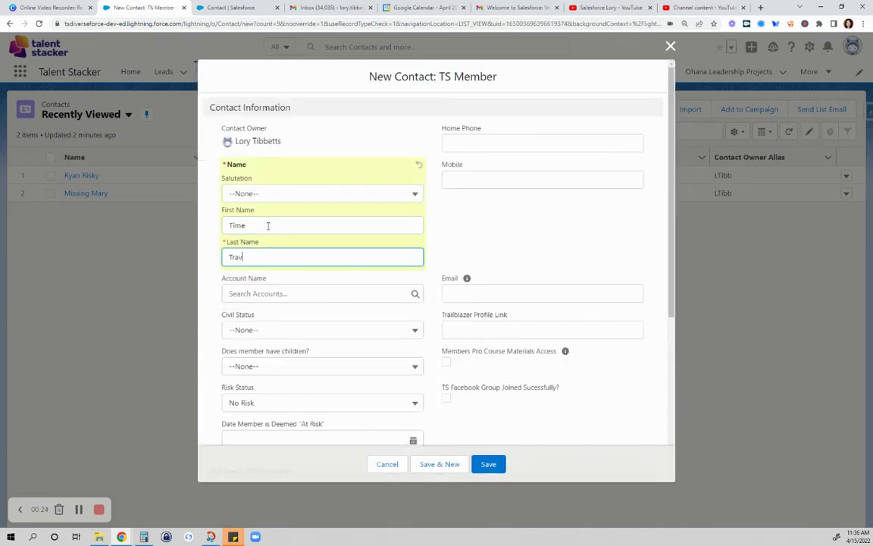
Choose At Risk in the Risk Status picklist, revealing the deemed-at-risk date field.
{"action": "left_click", "coordinate": [208, 396]}
{"action": "scroll", "coordinate": [208, 395], "scroll_direction": "down", "scroll_amount": 1}
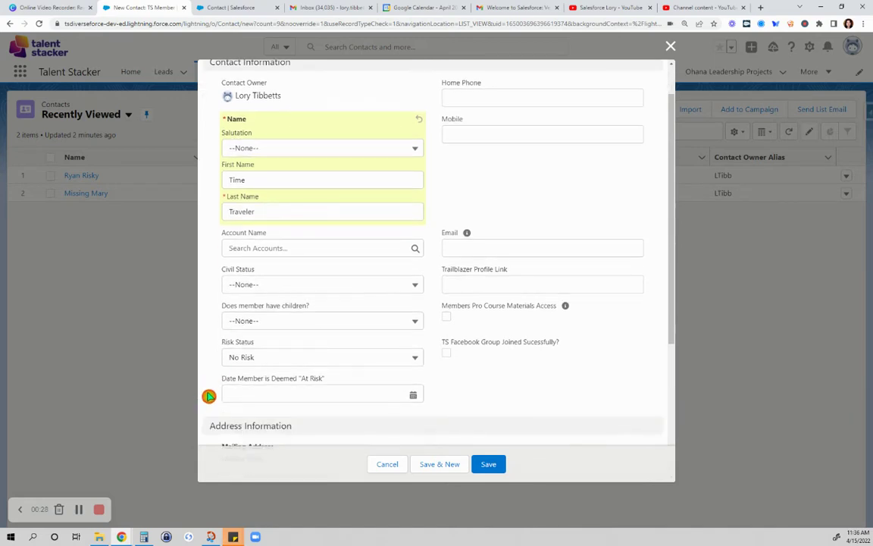
{"action": "left_click", "coordinate": [415, 361]}
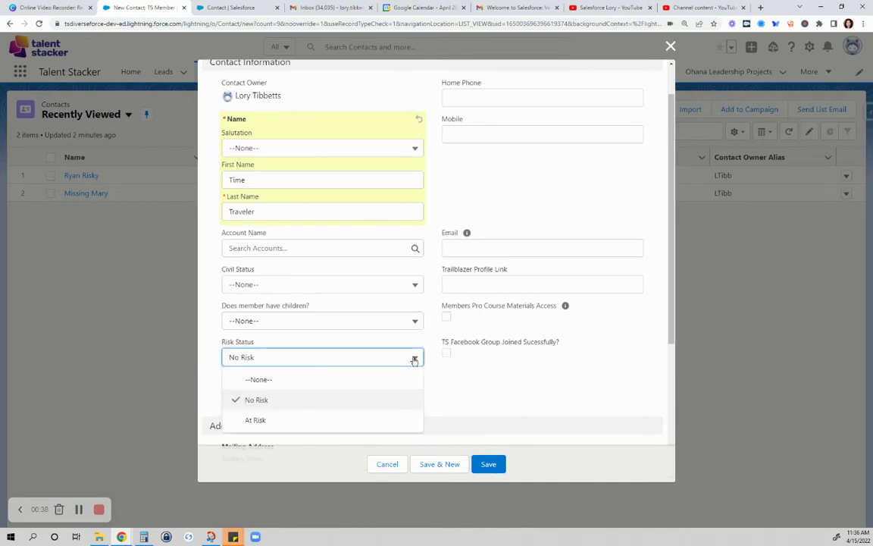
{"action": "left_click", "coordinate": [391, 420]}
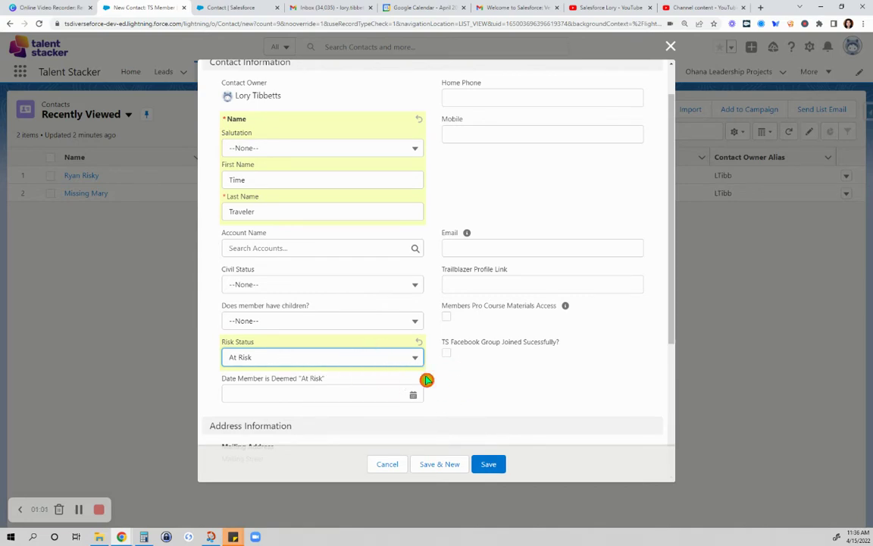
After the missing-date error, set the at-risk date to 4/14/2022 and save the contact.
{"action": "left_click", "coordinate": [491, 466]}
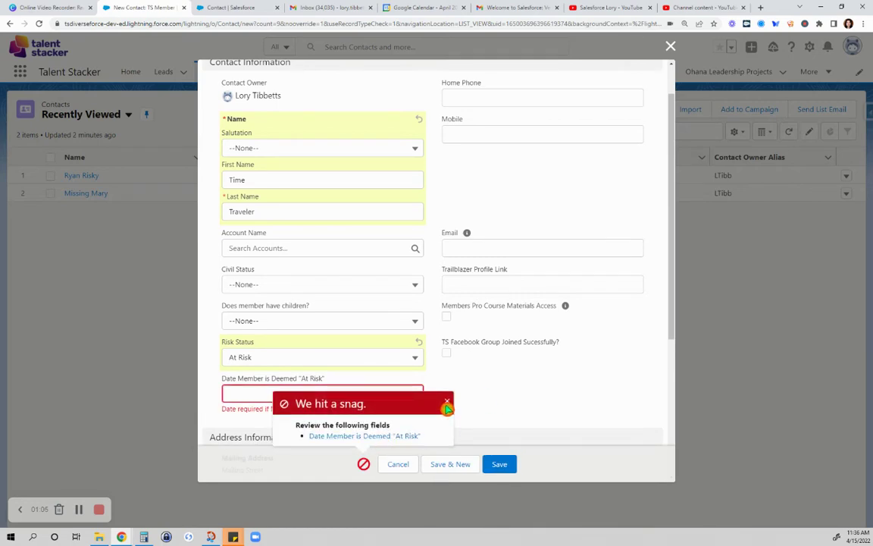
{"action": "left_click", "coordinate": [446, 403]}
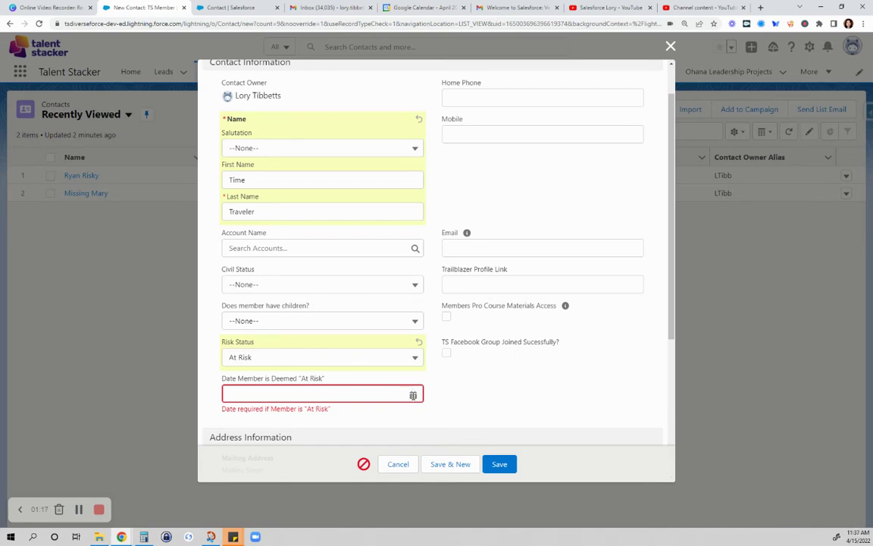
{"action": "left_click", "coordinate": [413, 395]}
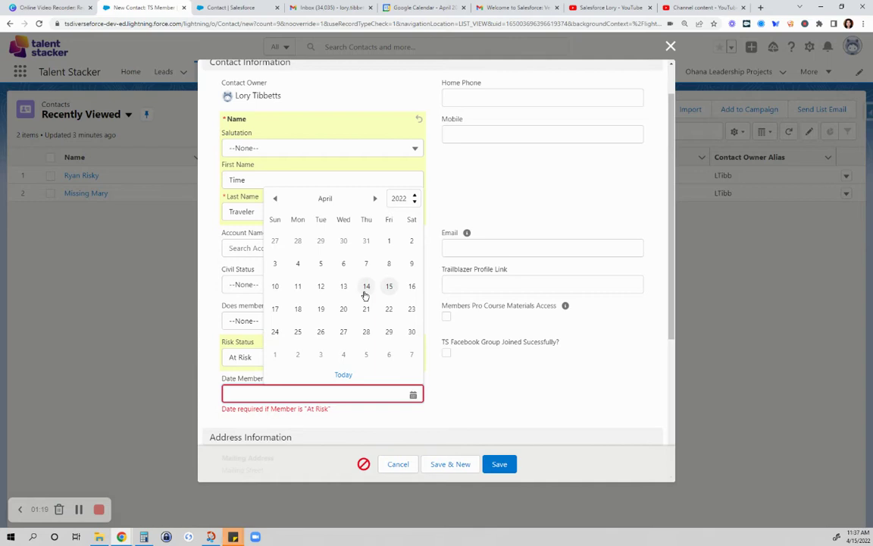
{"action": "left_click", "coordinate": [366, 286]}
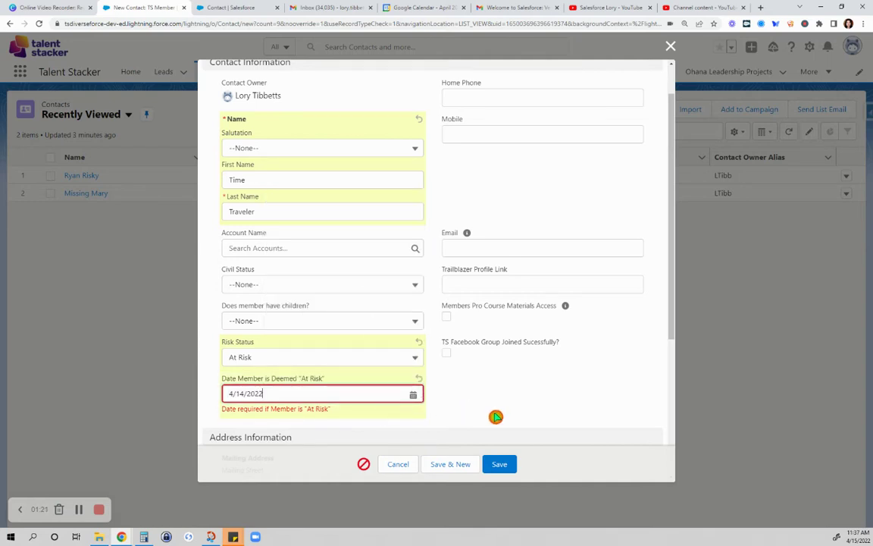
{"action": "left_click", "coordinate": [499, 464]}
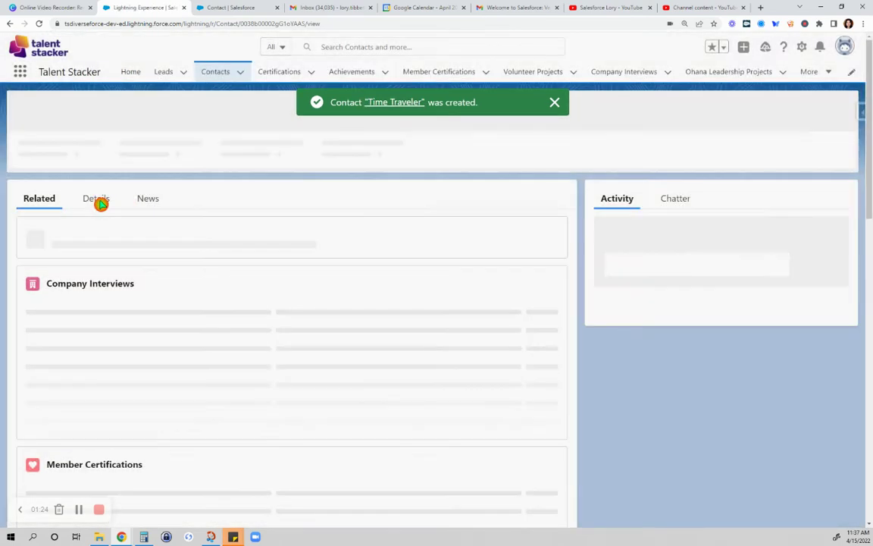
On the Details tab, change the deemed-at-risk date to 4/15/2022 and save.
{"action": "left_click", "coordinate": [97, 199]}
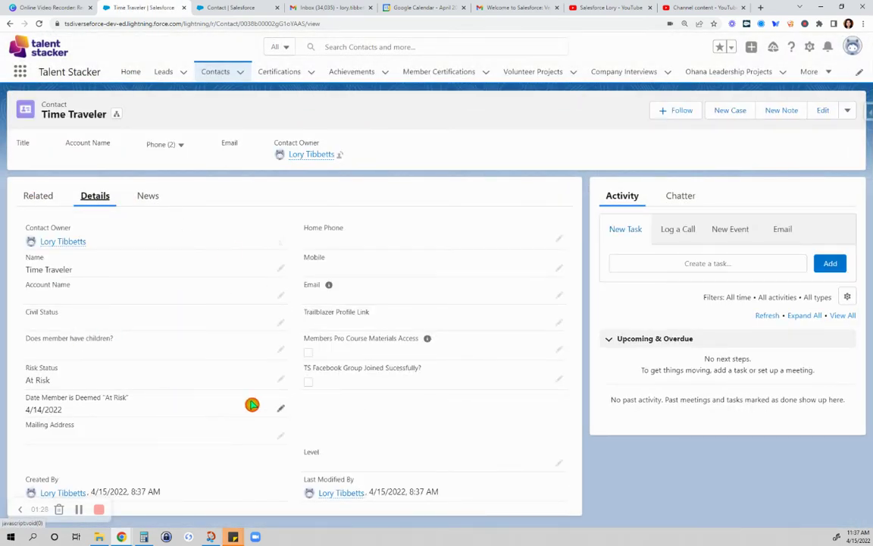
{"action": "left_click", "coordinate": [280, 408]}
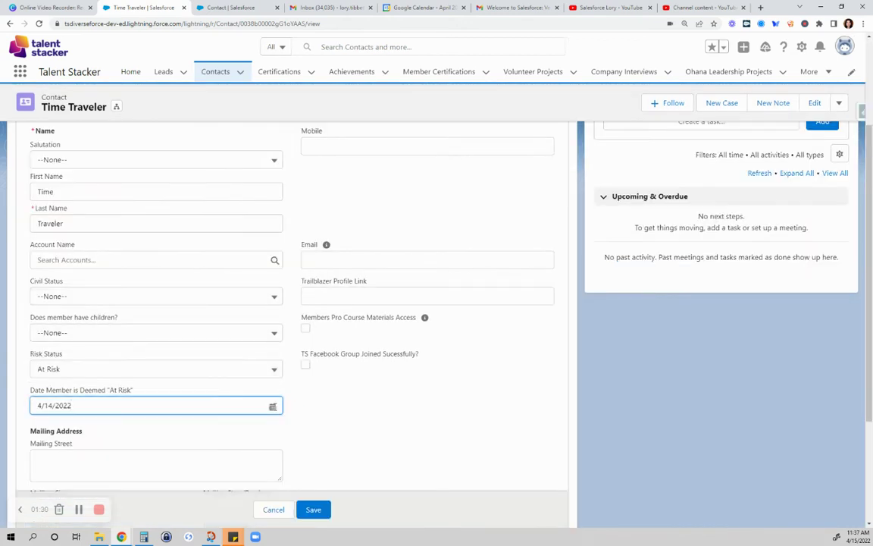
{"action": "left_click", "coordinate": [273, 407]}
{"action": "left_click", "coordinate": [248, 297]}
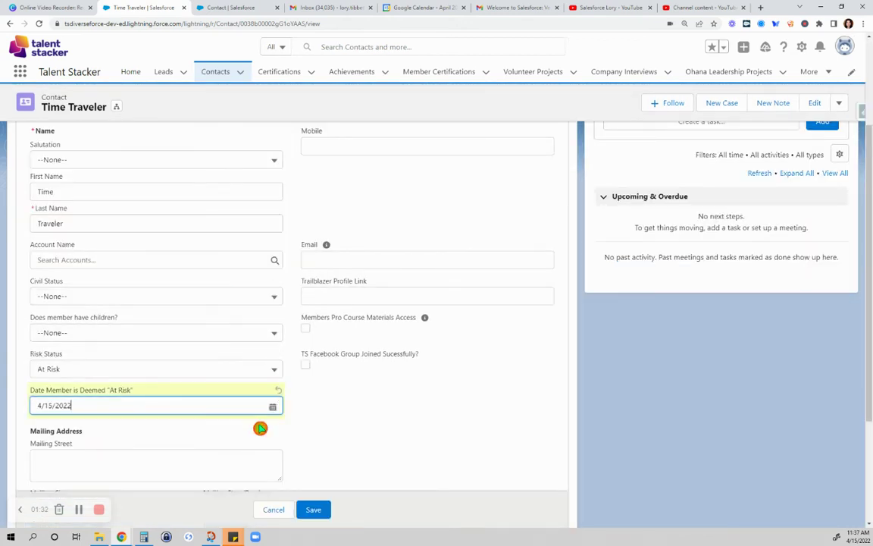
{"action": "left_click", "coordinate": [313, 509]}
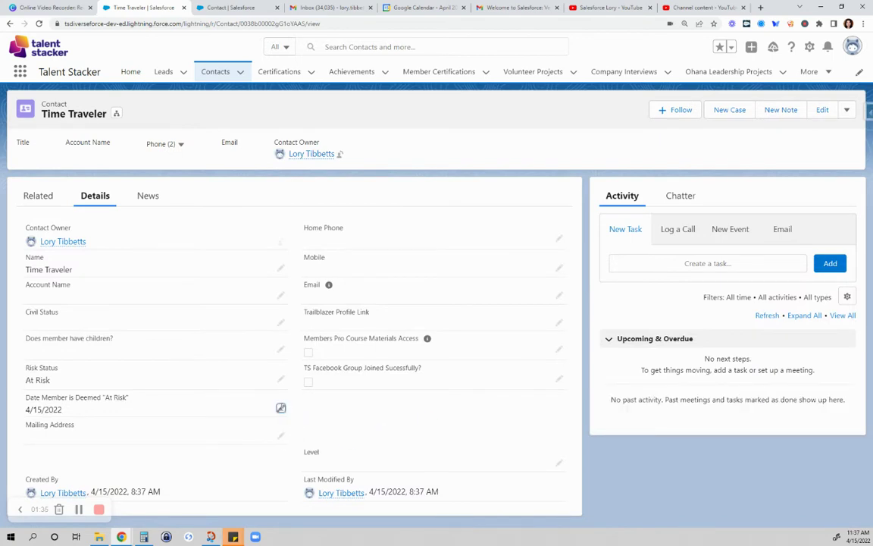
Change the deemed-at-risk date to the future date 4/22/2022 and save.
{"action": "left_click", "coordinate": [280, 407]}
{"action": "left_click", "coordinate": [272, 410]}
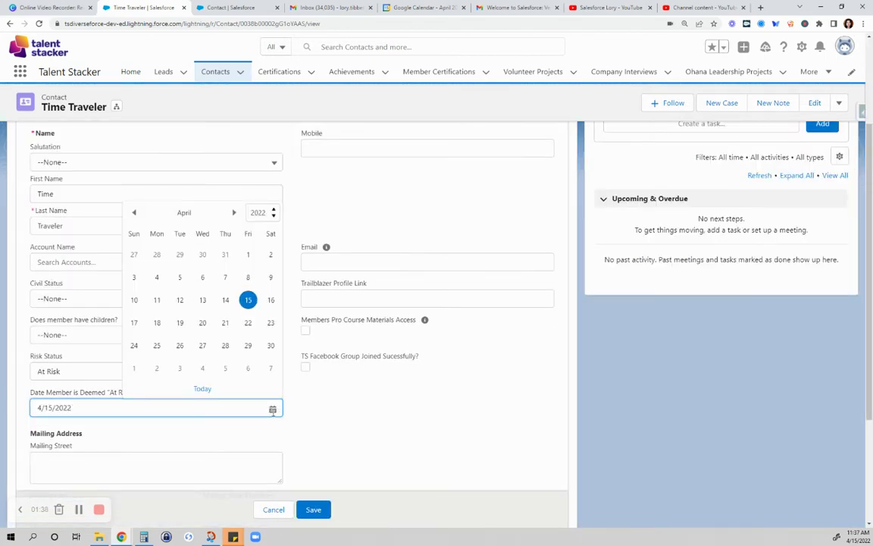
{"action": "left_click", "coordinate": [247, 322]}
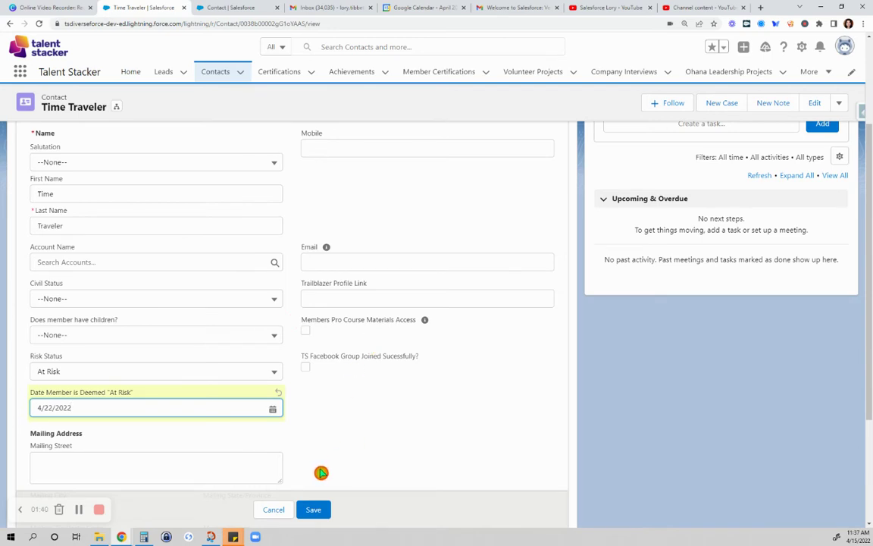
{"action": "left_click", "coordinate": [313, 509]}
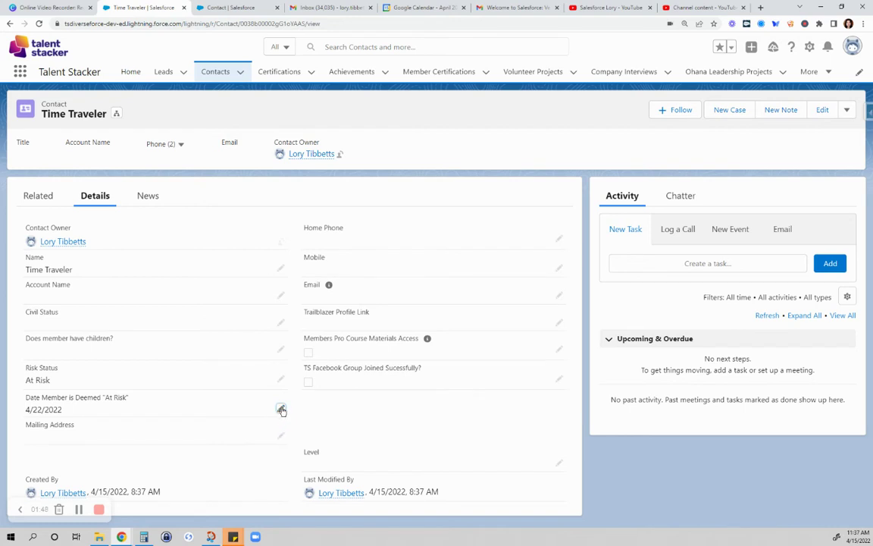
Switch Risk Status to No Risk, empty the deemed-at-risk date, and save.
{"action": "left_click", "coordinate": [100, 409]}
{"action": "left_click", "coordinate": [280, 379]}
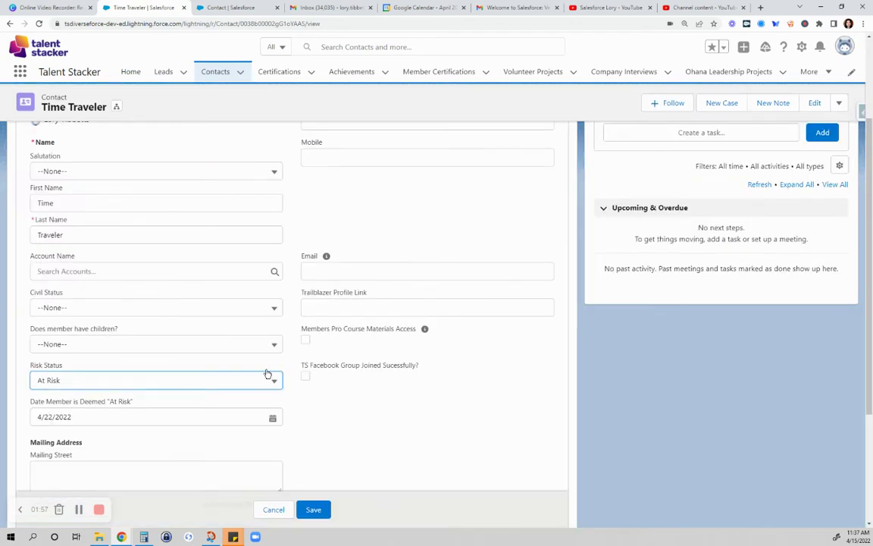
{"action": "left_click", "coordinate": [222, 383]}
{"action": "left_click", "coordinate": [148, 419]}
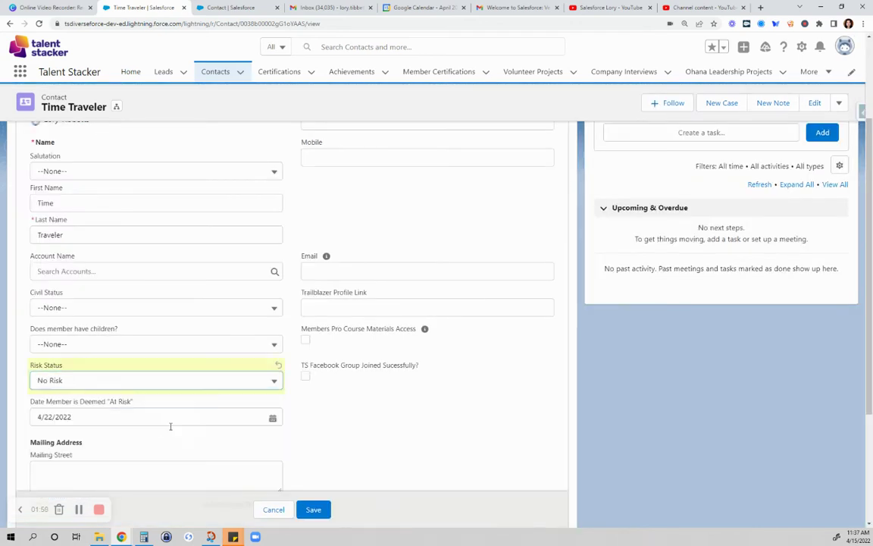
{"action": "left_click", "coordinate": [248, 417]}
{"action": "key", "text": "ctrl+a"}
{"action": "key", "text": "BackSpace"}
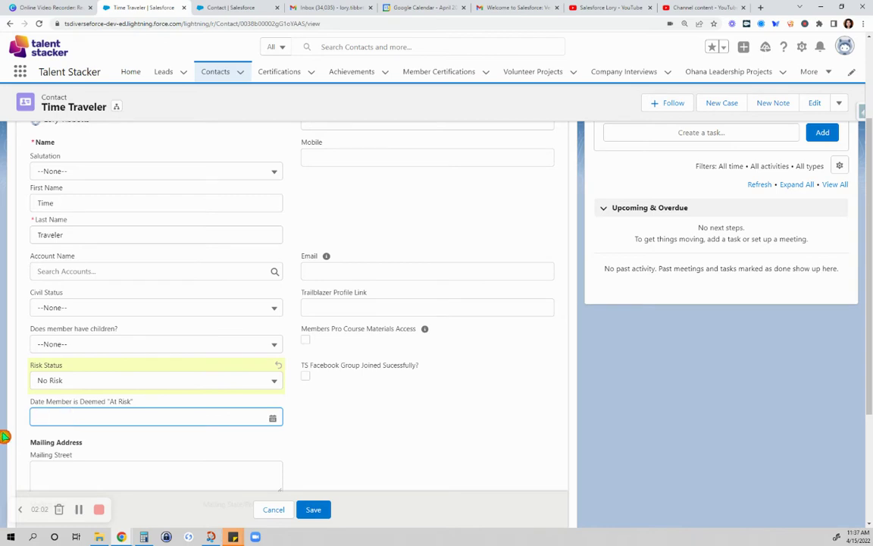
{"action": "left_click", "coordinate": [313, 509]}
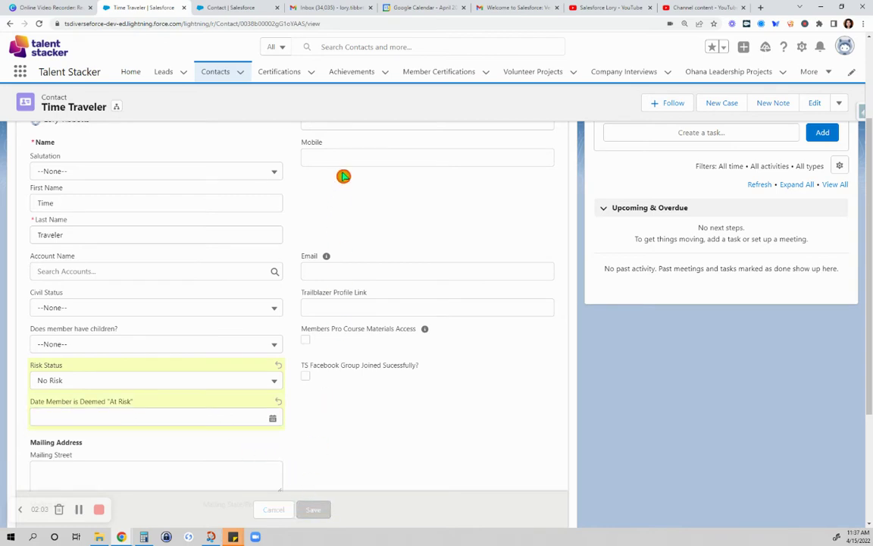
From the Contact Validation Rules page, start a new validation rule.
{"action": "left_click", "coordinate": [235, 11]}
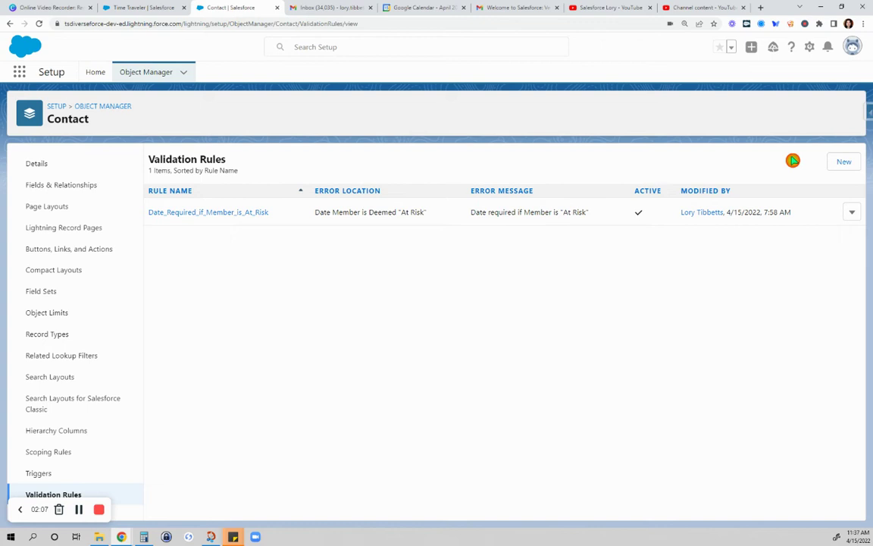
{"action": "left_click", "coordinate": [844, 162]}
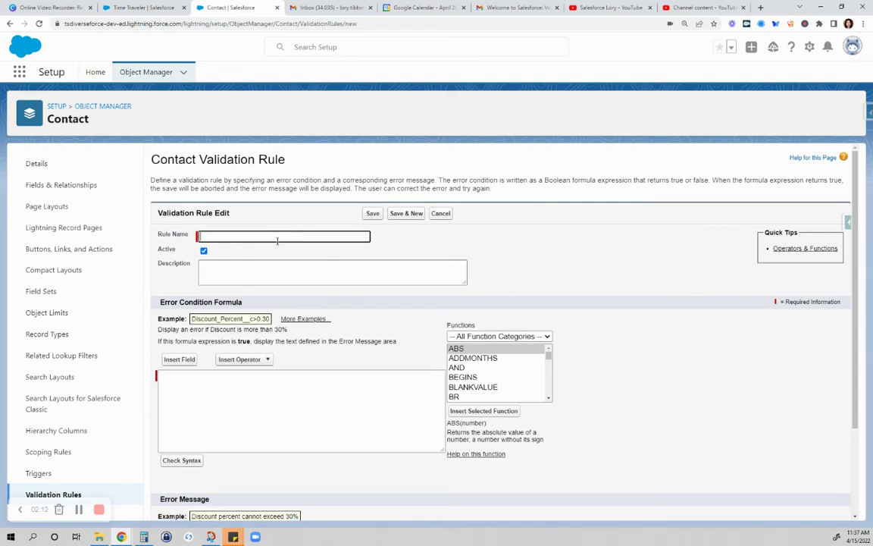
Name the rule Date_cannot_be_in_the_future.
{"action": "left_click", "coordinate": [279, 238]}
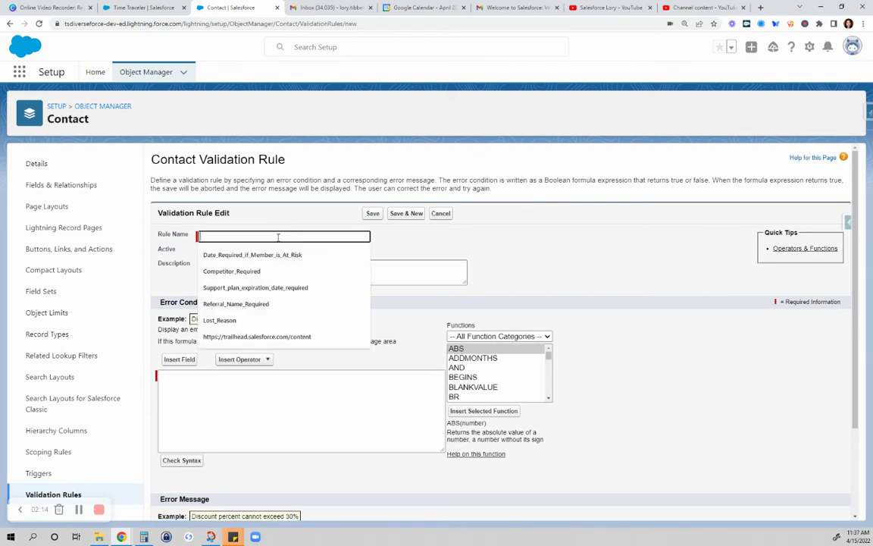
{"action": "type", "text": "Dat"}
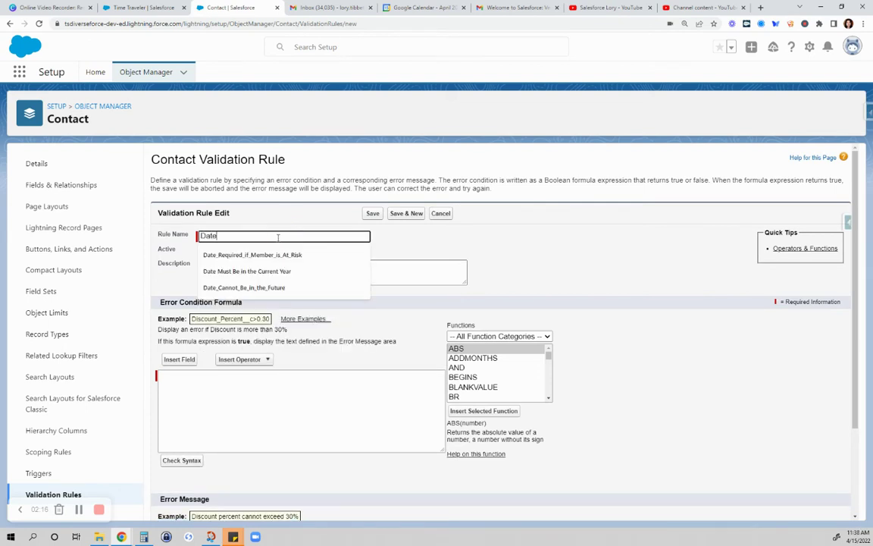
{"action": "type", "text": "e "}
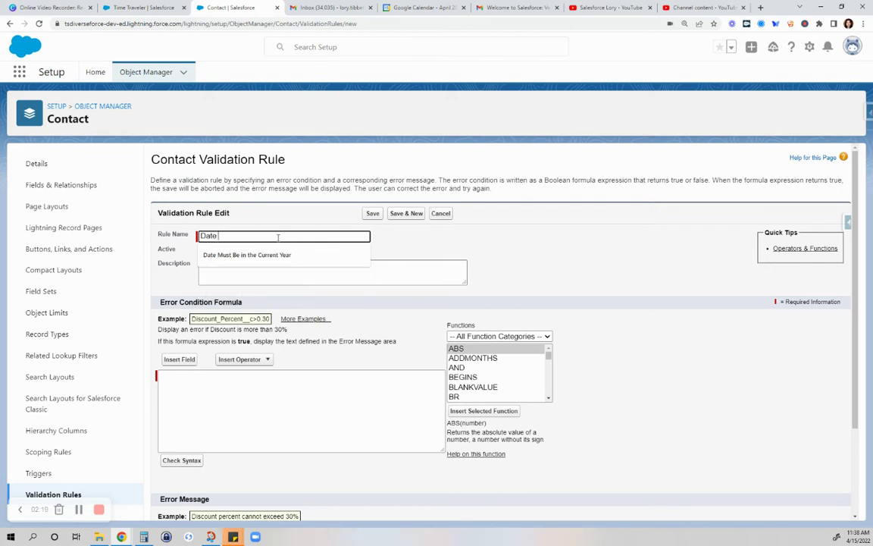
{"action": "type", "text": "ca"}
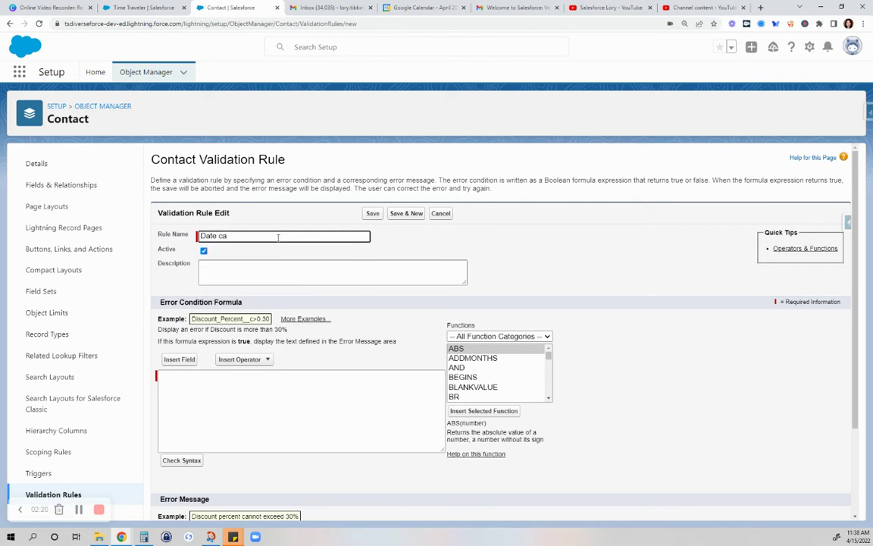
{"action": "type", "text": "nnot be in the future"}
{"action": "key", "text": "Tab"}
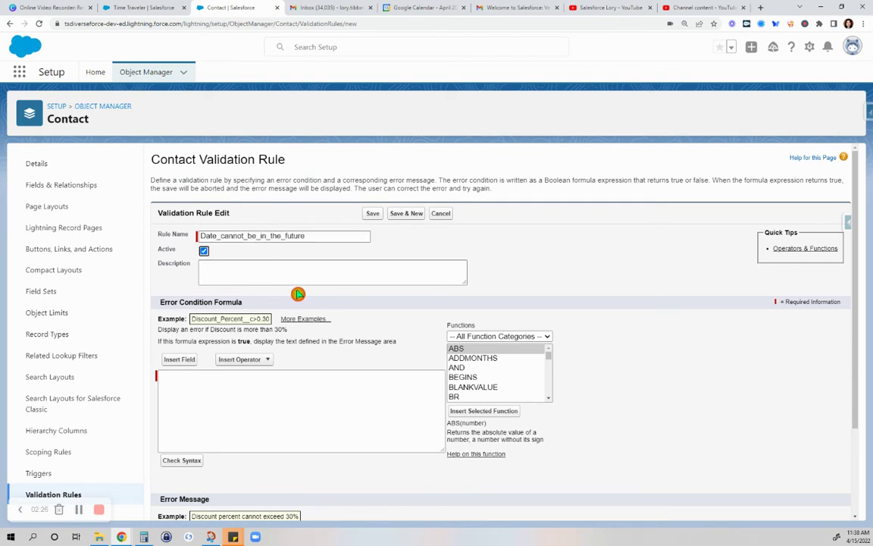
Describe the rule: the at-risk date may only be today or a past date.
{"action": "left_click", "coordinate": [301, 277]}
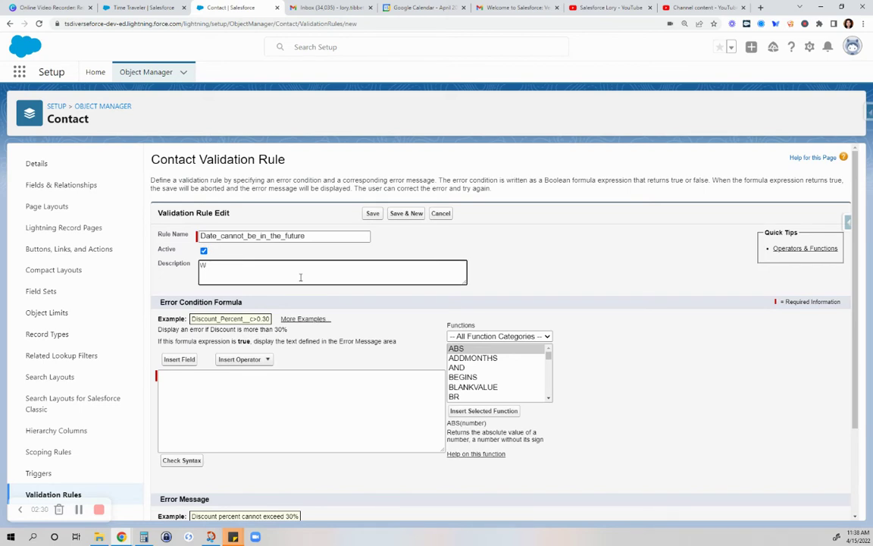
{"action": "type", "text": "When entering the date for when the member is deemed at risk, it can only have values for past dates or for today."}
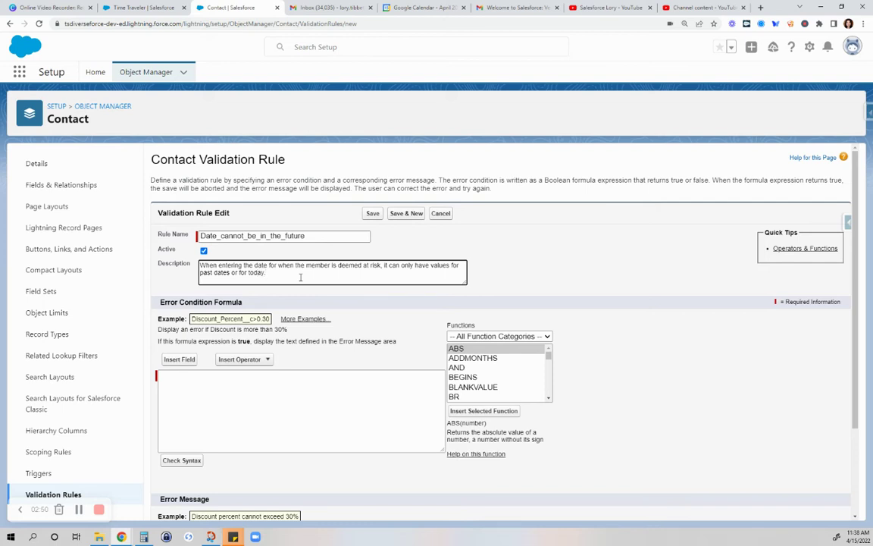
{"action": "left_click", "coordinate": [221, 386]}
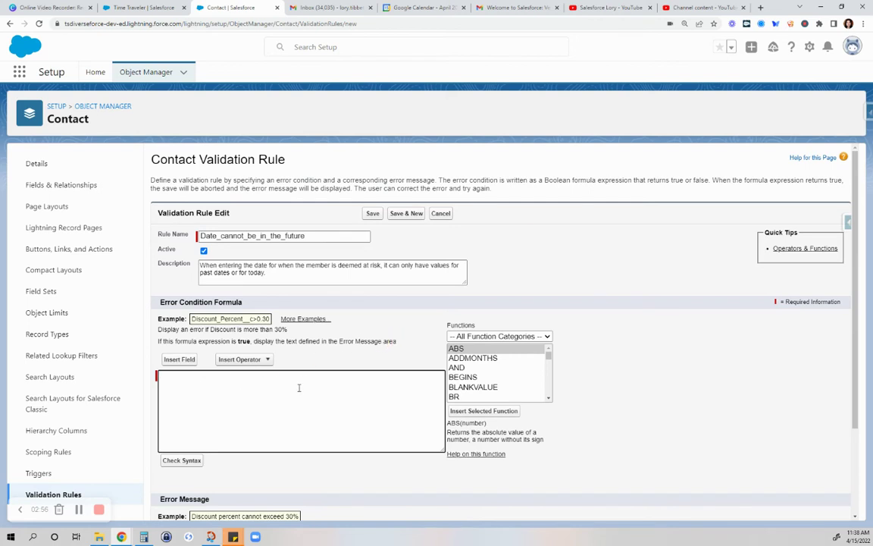
Build the formula Date_Member_is_Deemed_At_Risk__c > TODAY() and verify no syntax errors.
{"action": "left_click", "coordinate": [184, 359]}
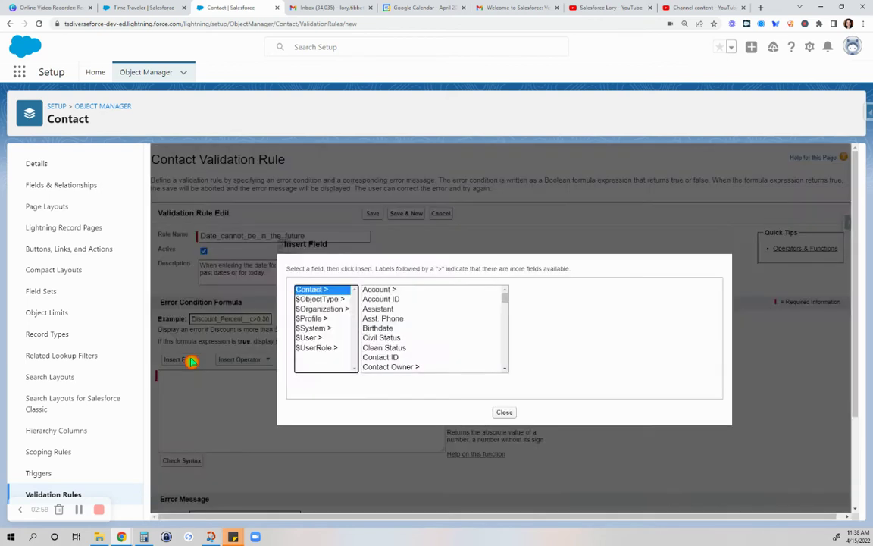
{"action": "scroll", "coordinate": [448, 311], "scroll_direction": "down", "scroll_amount": 3}
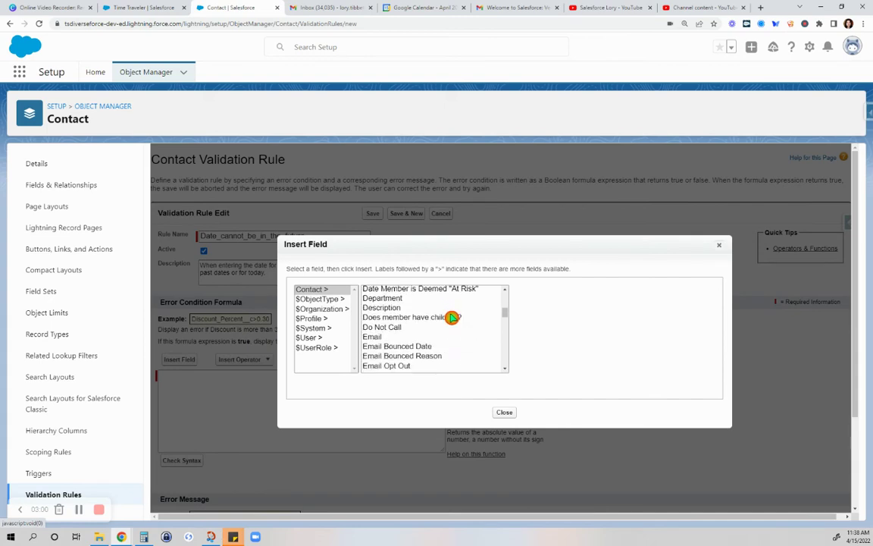
{"action": "left_click", "coordinate": [459, 288]}
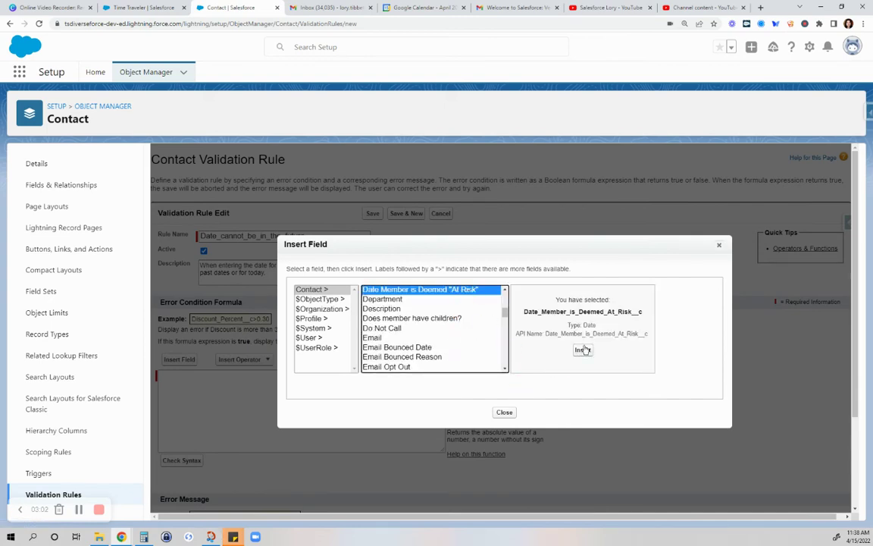
{"action": "left_click", "coordinate": [526, 350]}
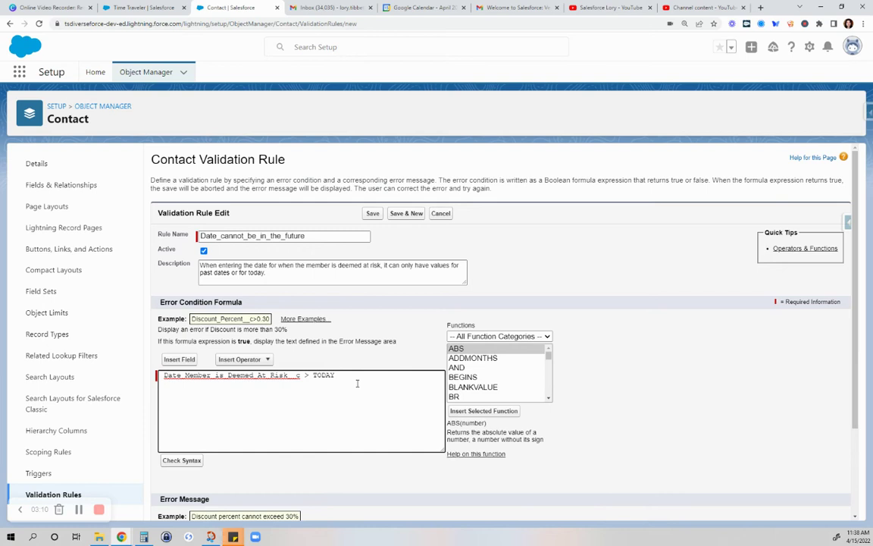
{"action": "type", "text": ">"}
{"action": "left_click", "coordinate": [185, 461]}
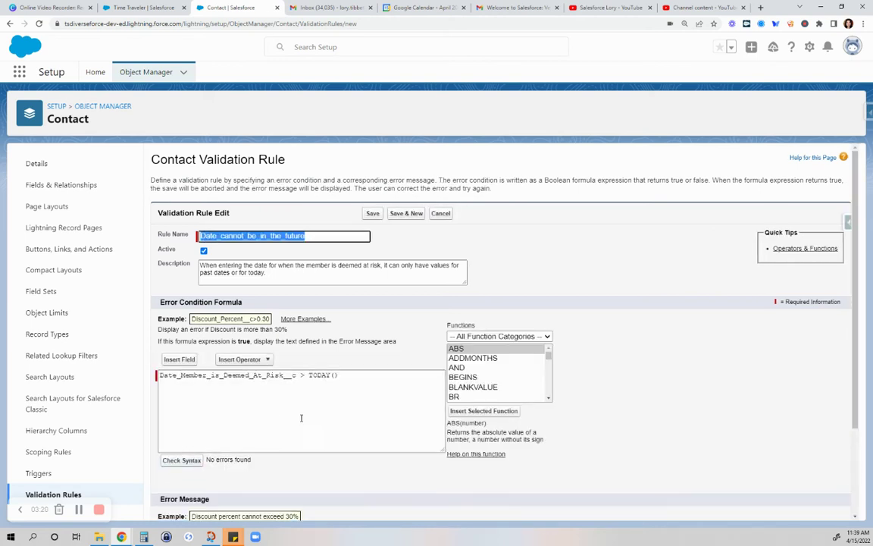
Enter the error message 'no time travel to the future allowed'.
{"action": "scroll", "coordinate": [345, 422], "scroll_direction": "down", "scroll_amount": 1}
{"action": "left_click", "coordinate": [390, 438]}
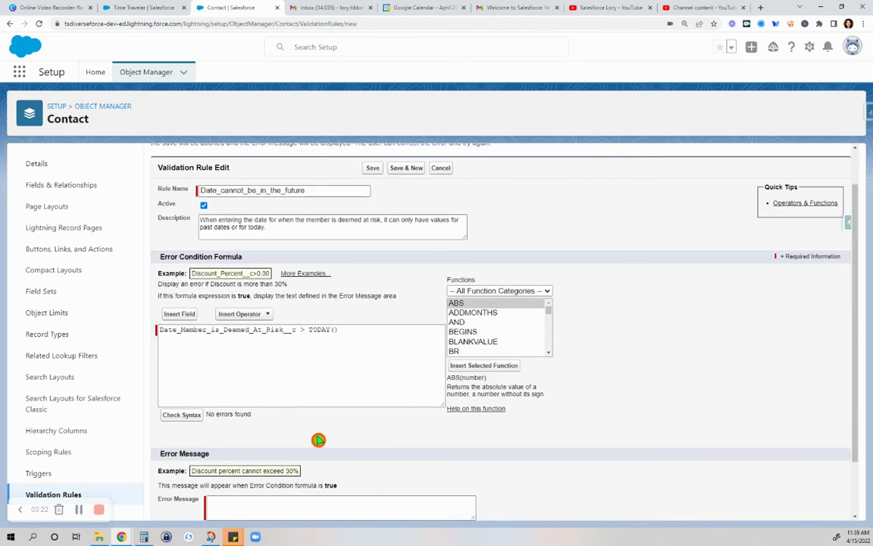
{"action": "scroll", "coordinate": [328, 433], "scroll_direction": "down", "scroll_amount": 2}
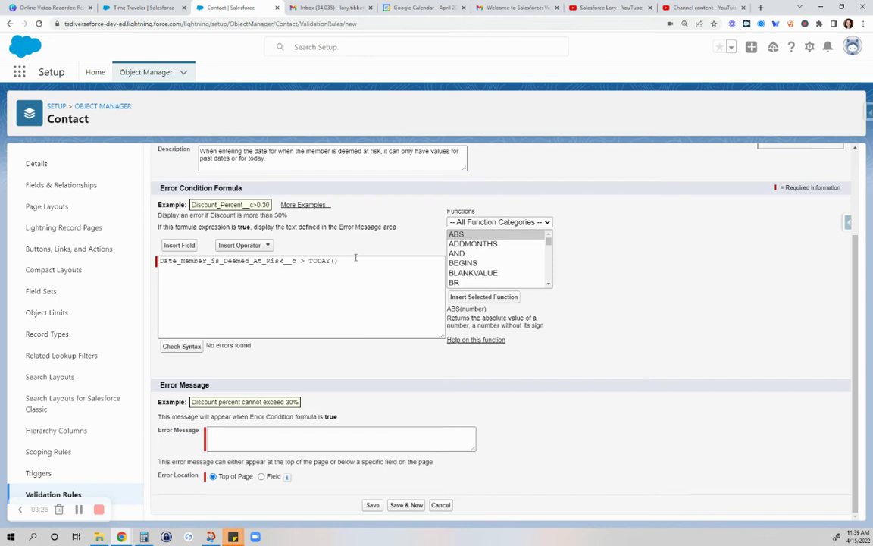
{"action": "left_click", "coordinate": [242, 438]}
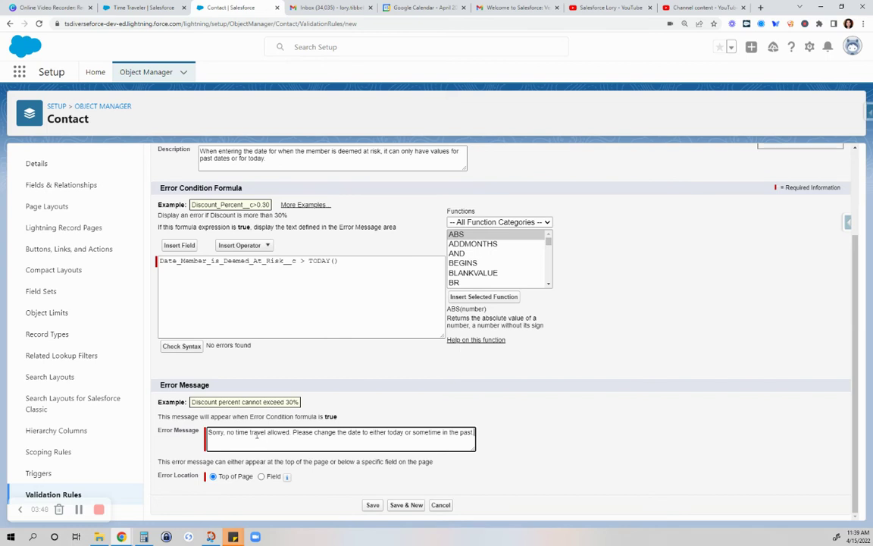
{"action": "type", "text": "to the f"}
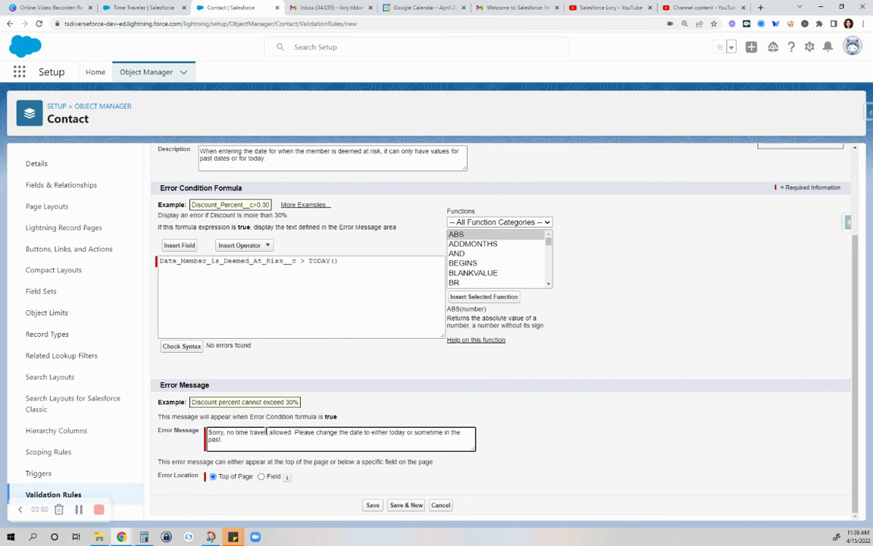
{"action": "type", "text": "uture"}
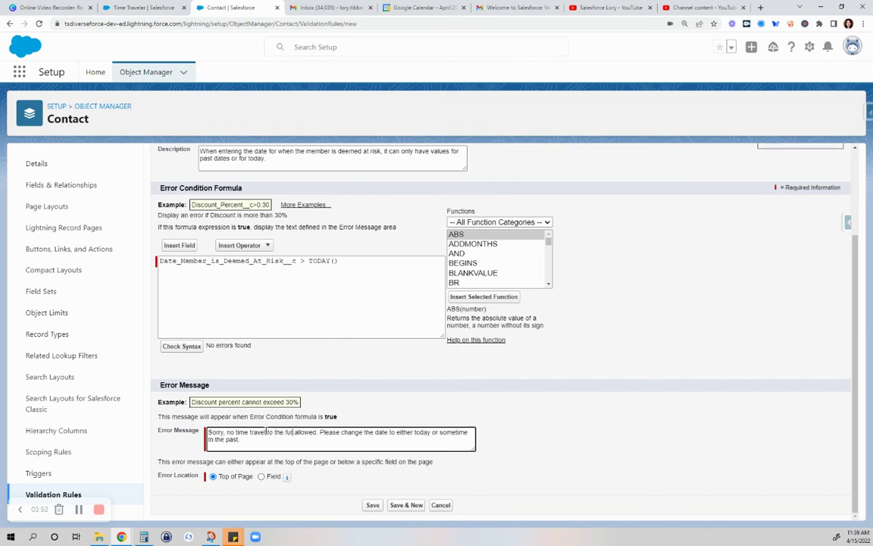
Show the error on the Date Member is Deemed "At Risk" field and save the rule.
{"action": "left_click", "coordinate": [261, 476]}
{"action": "left_click", "coordinate": [340, 477]}
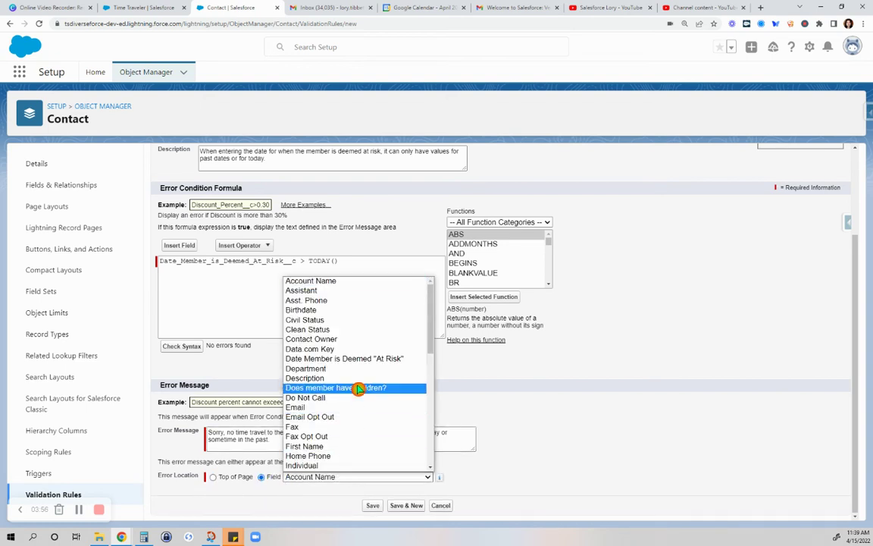
{"action": "left_click", "coordinate": [376, 310]}
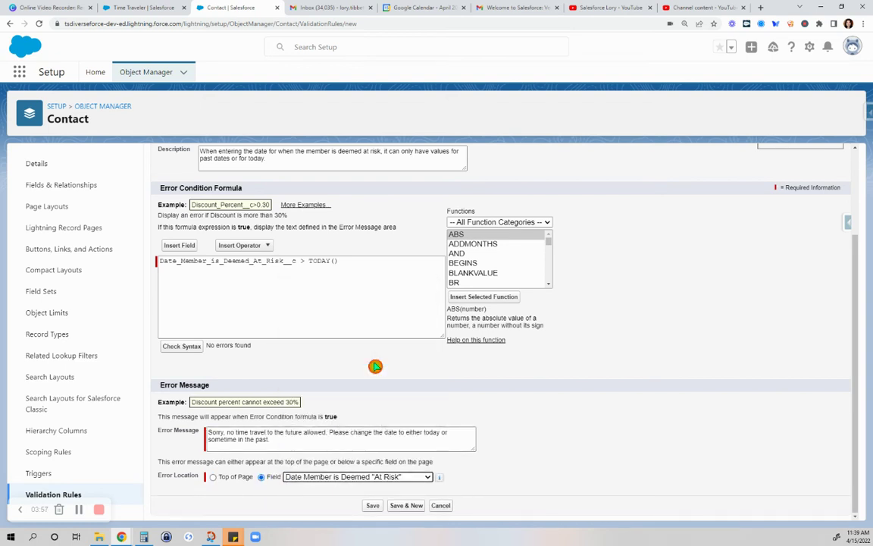
{"action": "left_click", "coordinate": [369, 508]}
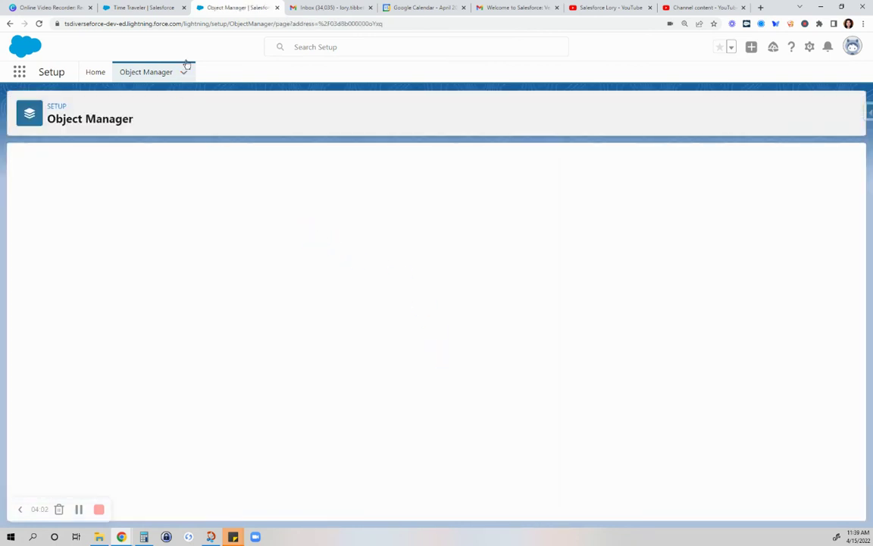
On the test contact, change Risk Status to At Risk and try to save.
{"action": "left_click", "coordinate": [151, 9]}
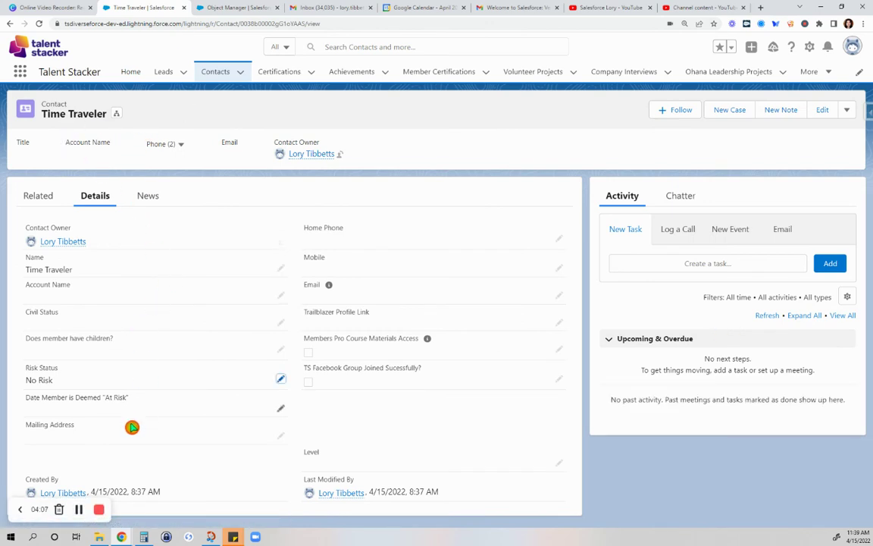
{"action": "left_click", "coordinate": [281, 380]}
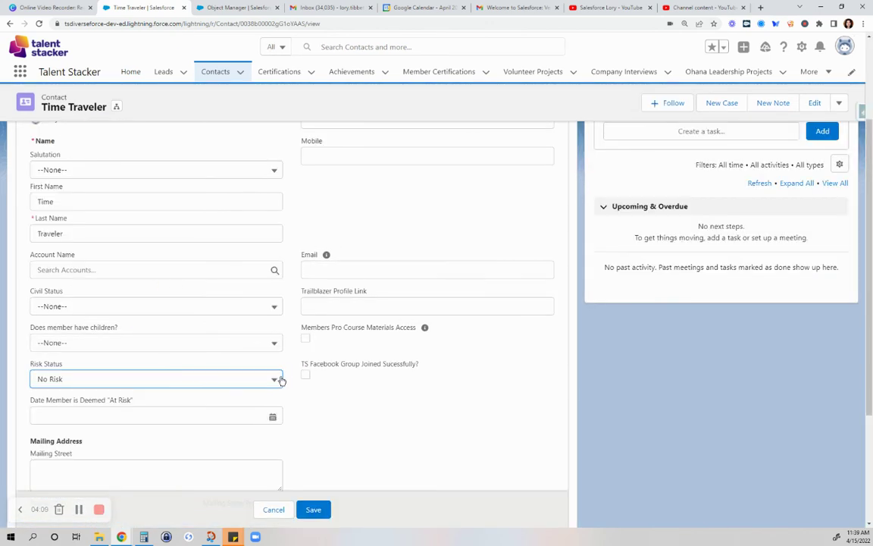
{"action": "left_click", "coordinate": [274, 383]}
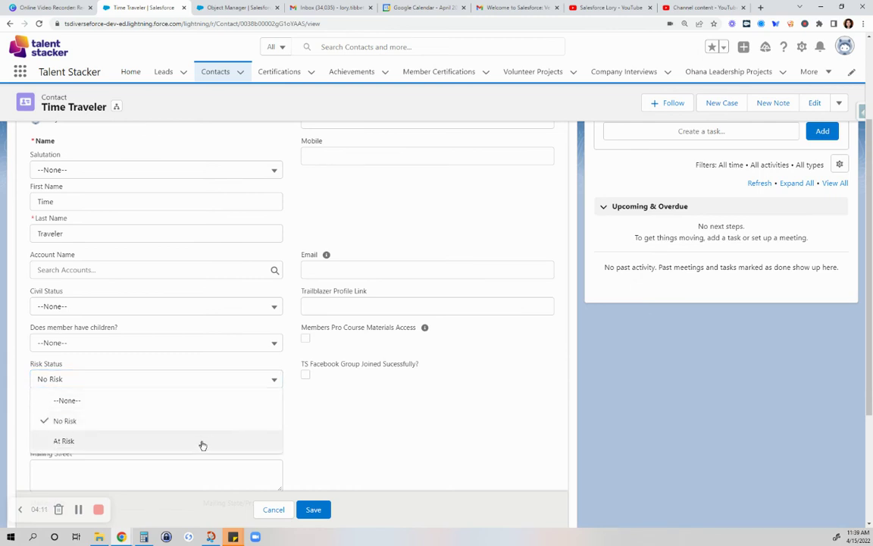
{"action": "left_click", "coordinate": [201, 443]}
{"action": "left_click", "coordinate": [312, 508]}
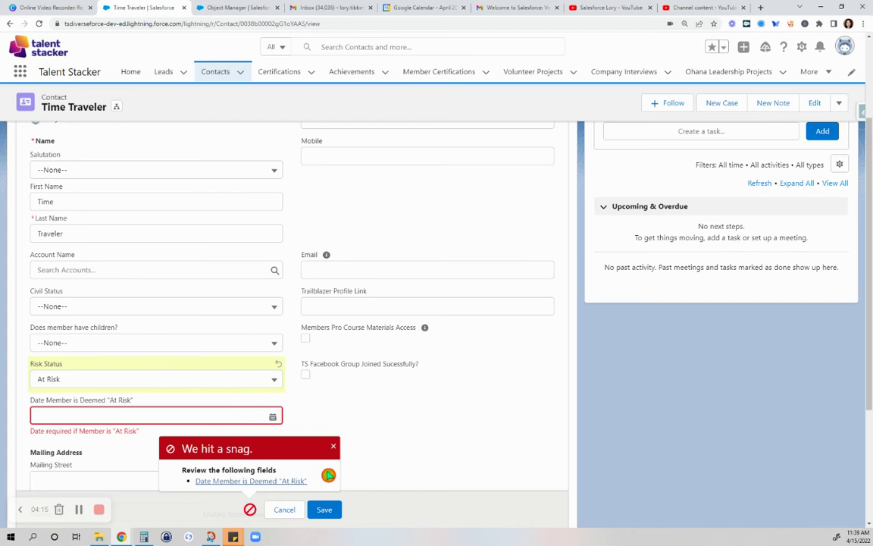
Enter 4/29/2022 as the at-risk date and try saving; the no-time-travel error blocks it.
{"action": "left_click", "coordinate": [334, 447]}
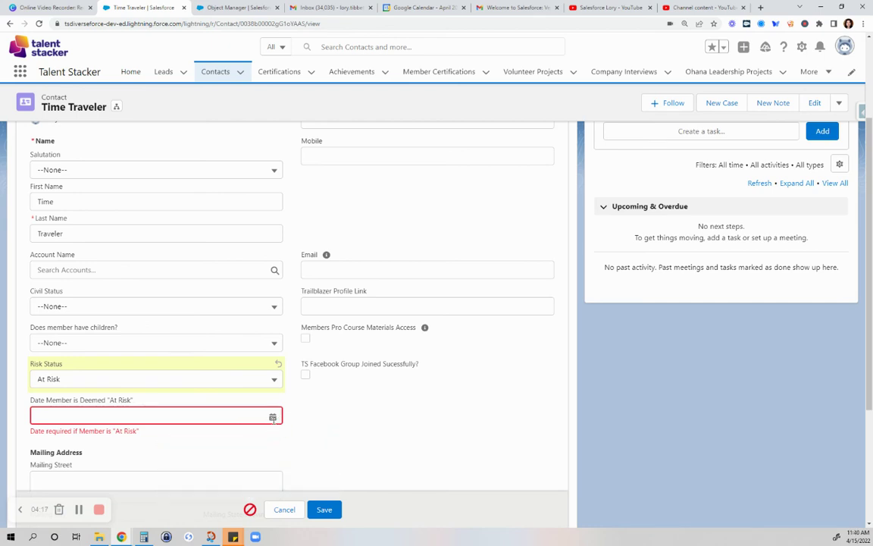
{"action": "left_click", "coordinate": [273, 417]}
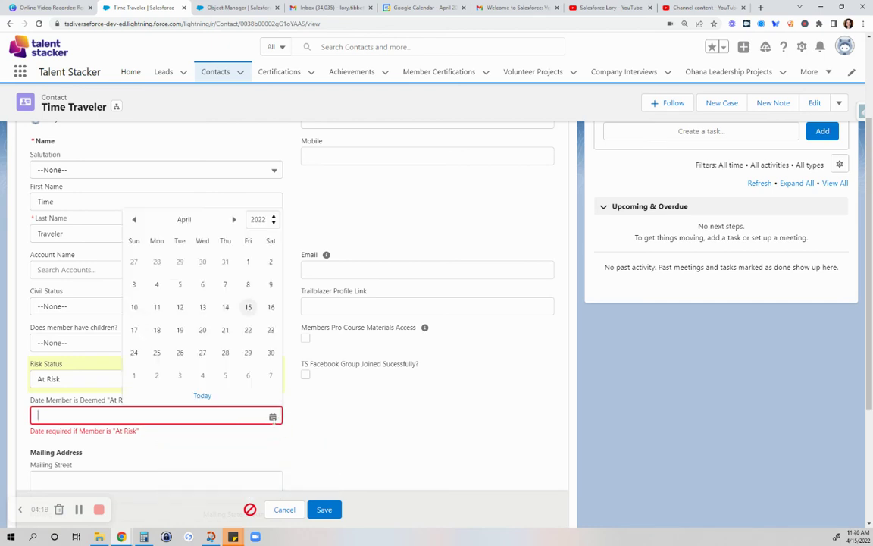
{"action": "left_click", "coordinate": [249, 353]}
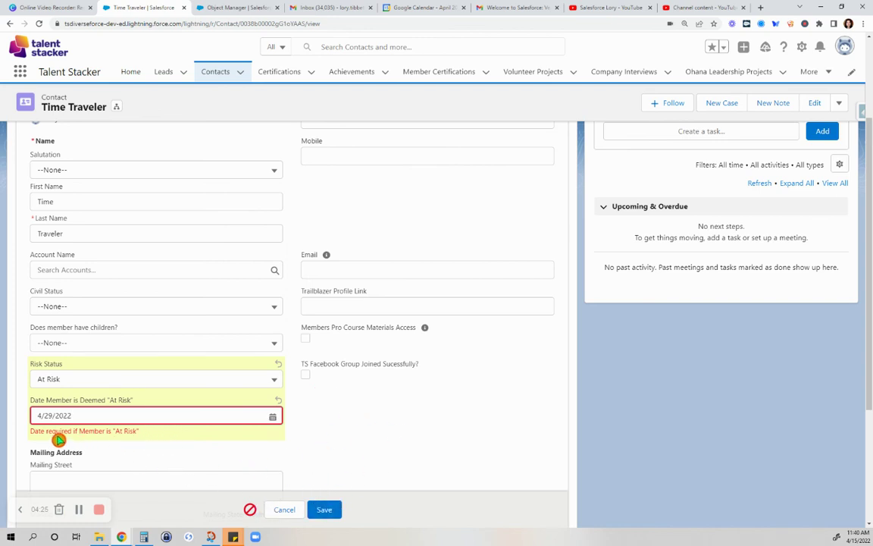
{"action": "left_click", "coordinate": [324, 509]}
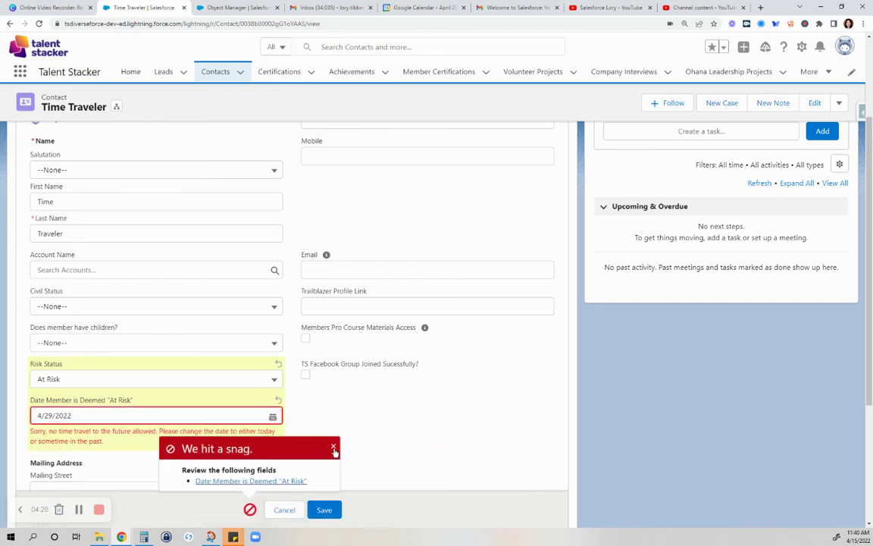
{"action": "scroll", "coordinate": [390, 416], "scroll_direction": "down", "scroll_amount": 1}
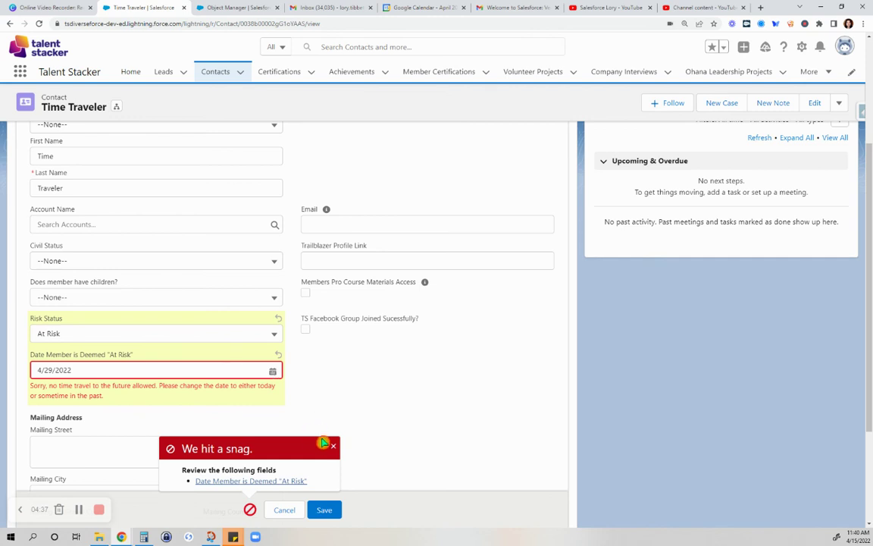
{"action": "left_click", "coordinate": [333, 446]}
{"action": "left_click", "coordinate": [273, 372]}
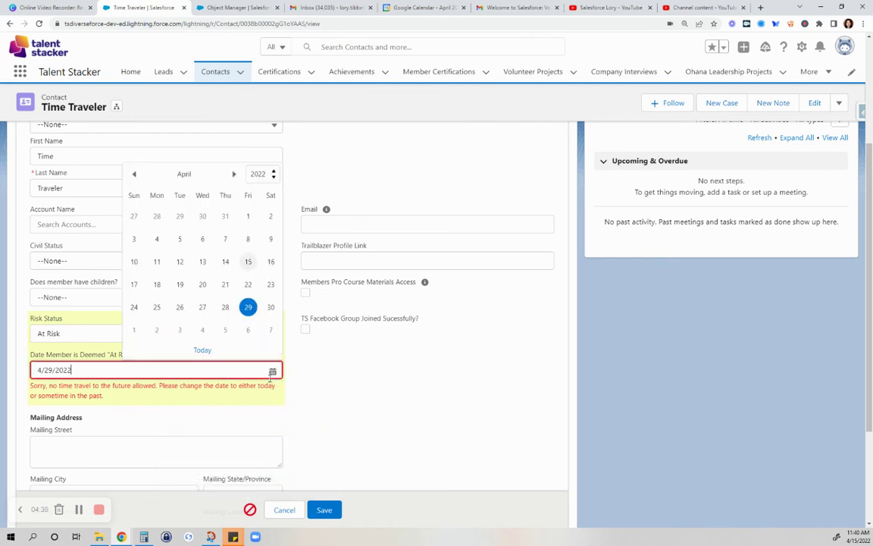
Pick 4/15/2022 as the Date Member is Deemed At Risk and save the contact.
{"action": "left_click", "coordinate": [246, 262]}
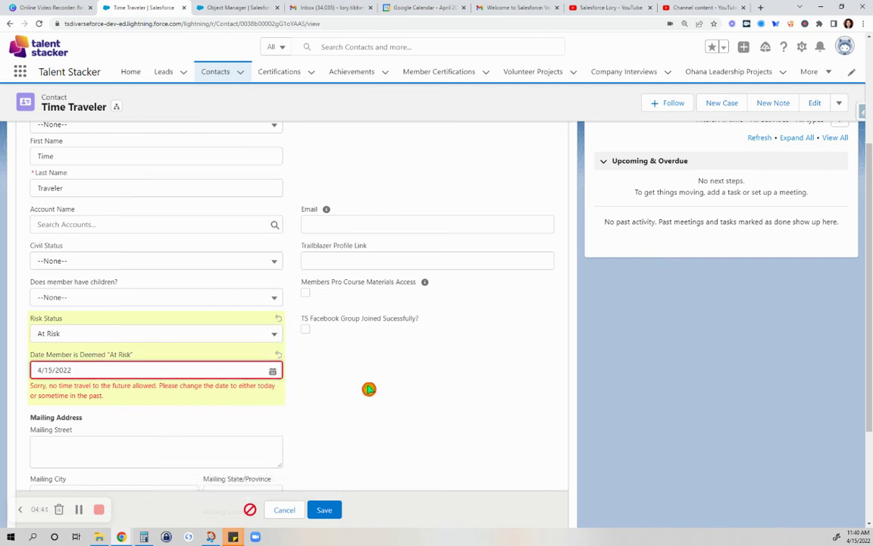
{"action": "left_click", "coordinate": [324, 509]}
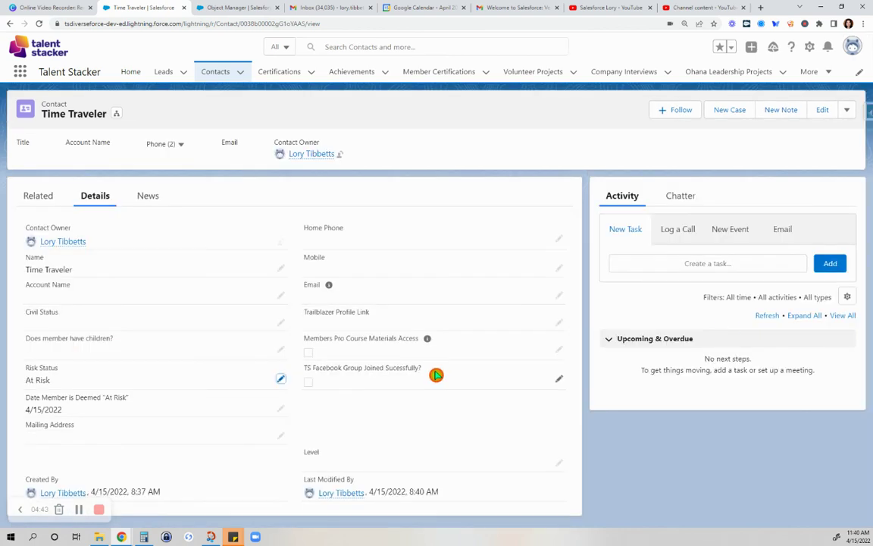